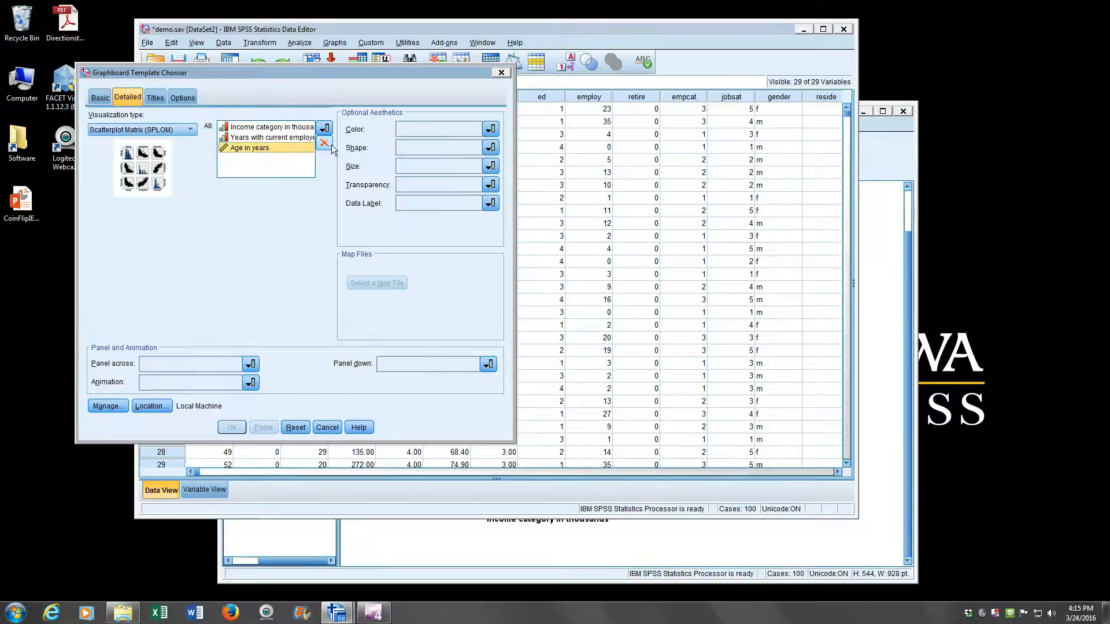
# Remove all three fields currently assigned to the scatterplot matrix
pyautogui.click(324, 143)
pyautogui.click(324, 143)
pyautogui.click(324, 143)
# Add Household income in thousands, Years with current employer and Price of primary vehicle as the scatterplot matrix fields
pyautogui.click(324, 128)
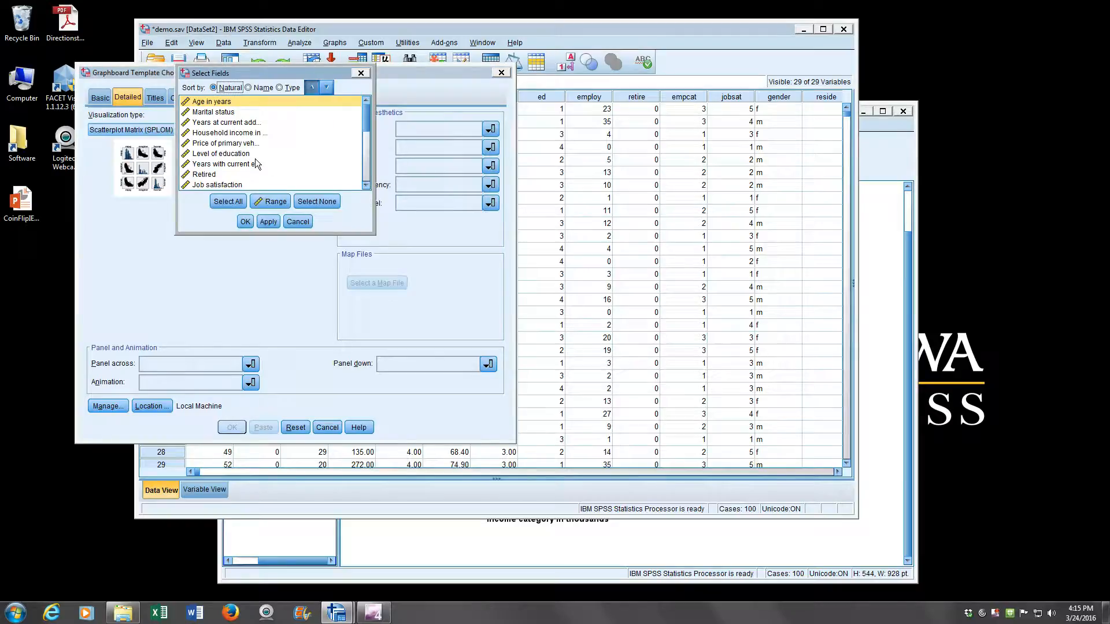
pyautogui.doubleClick(265, 133)
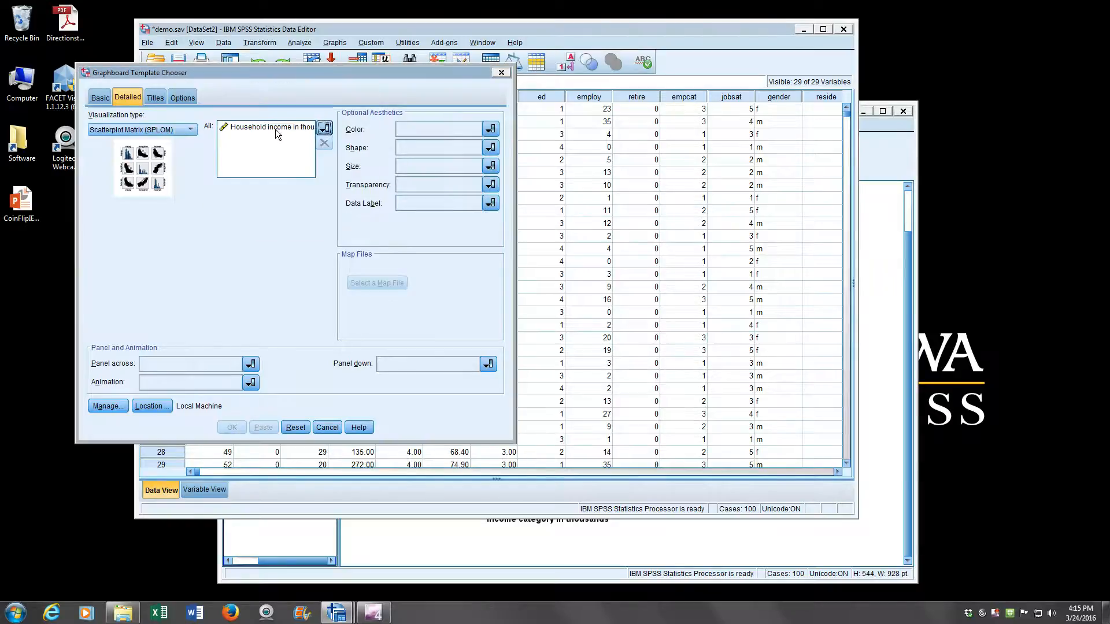
pyautogui.click(322, 128)
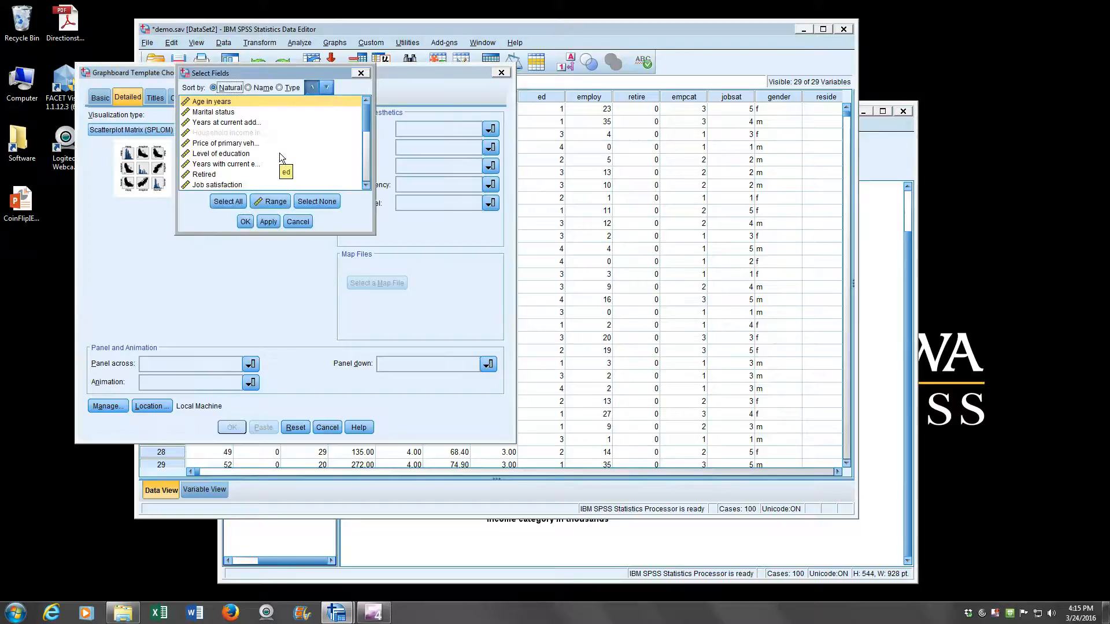
pyautogui.scroll(-1, 279, 152)
pyautogui.doubleClick(252, 133)
pyautogui.click(322, 128)
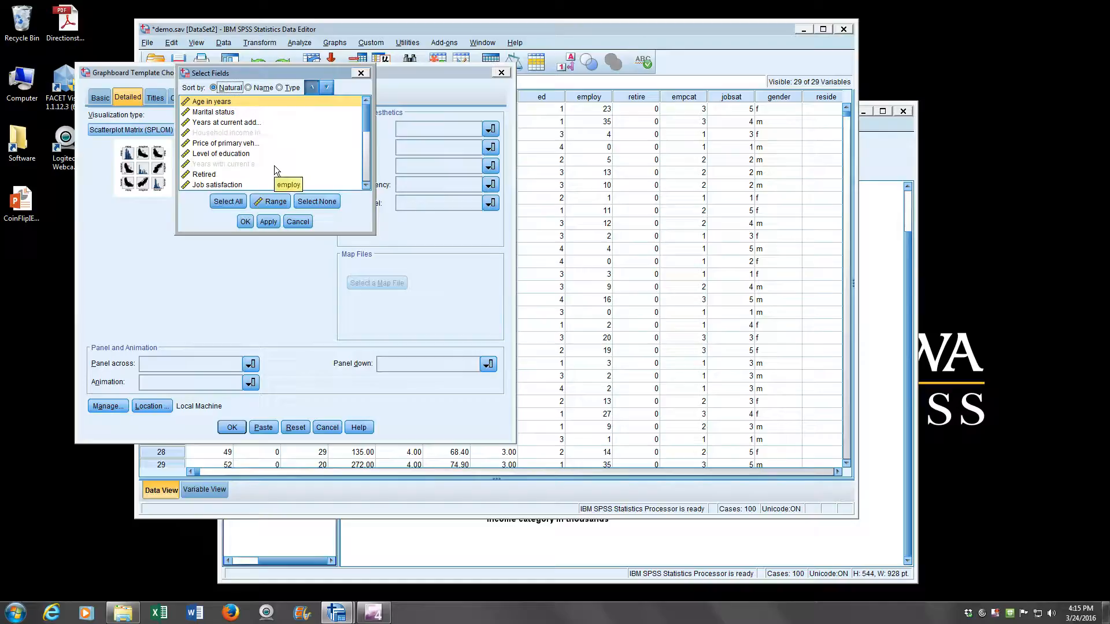
pyautogui.doubleClick(250, 145)
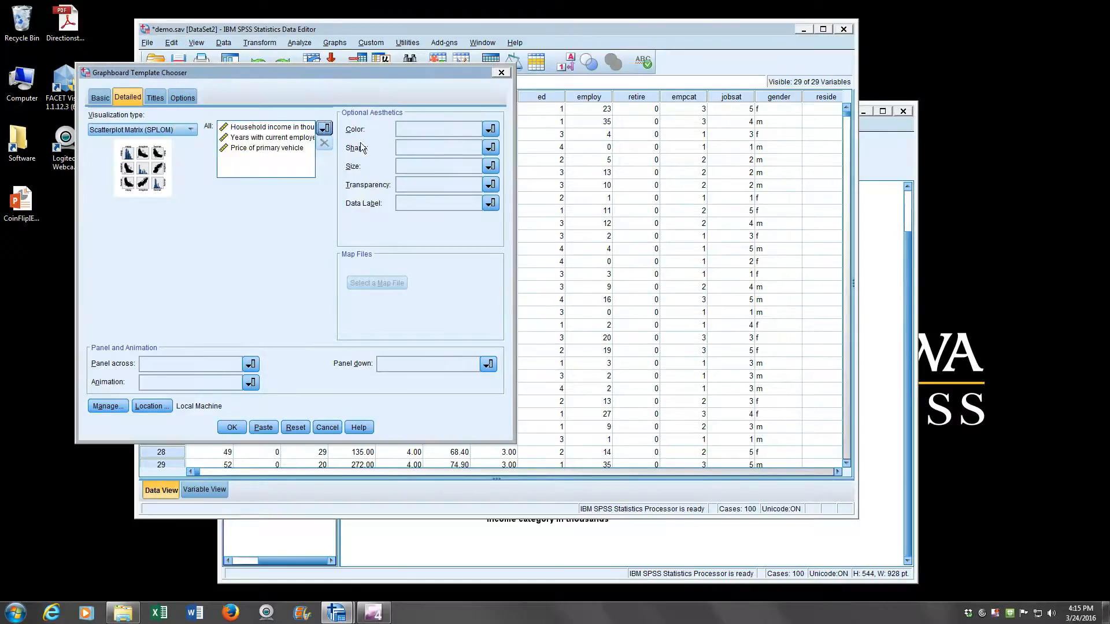
# Set the scatterplot matrix's Color aesthetic to Age in years and generate the chart
pyautogui.click(490, 129)
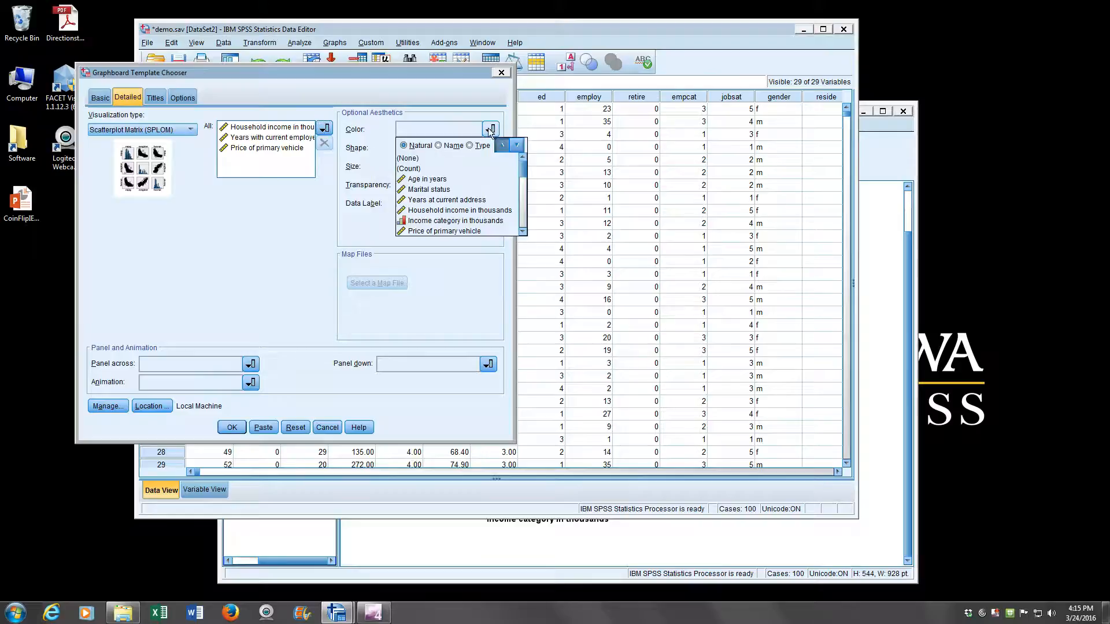
pyautogui.click(436, 179)
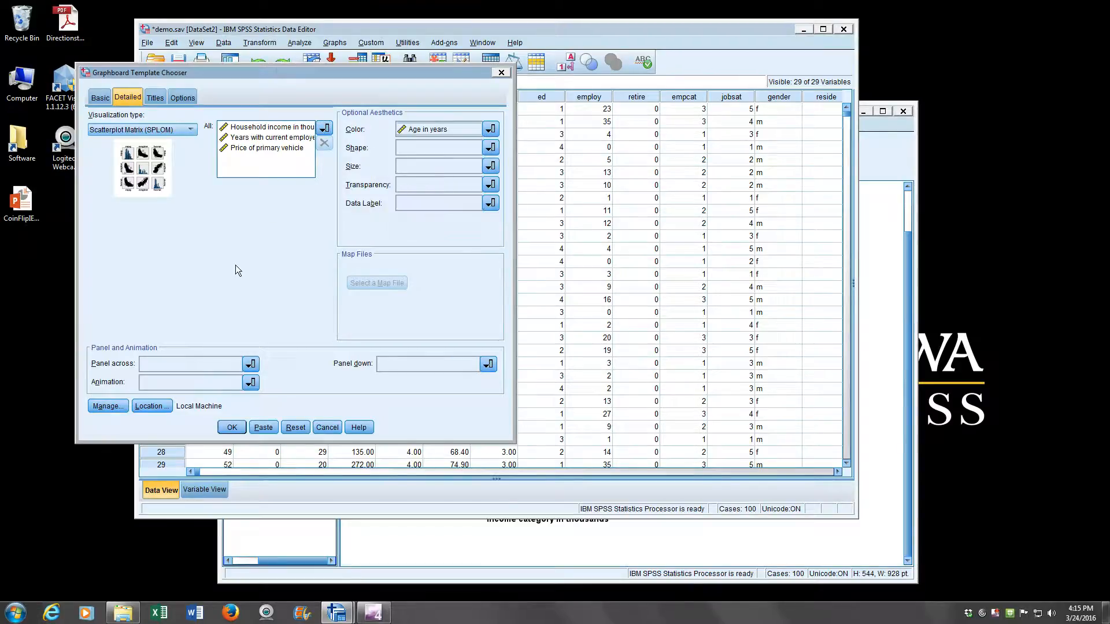
pyautogui.click(232, 428)
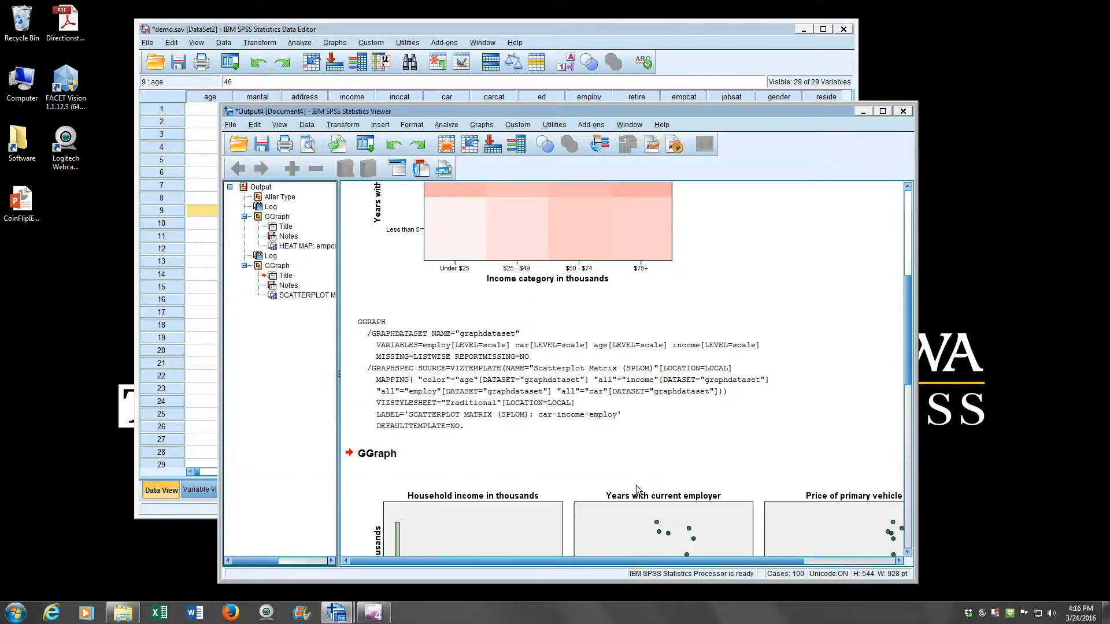
# Move and enlarge the output viewer window to fit the full width of the scatterplot matrix
pyautogui.scroll(-6, 635, 489)
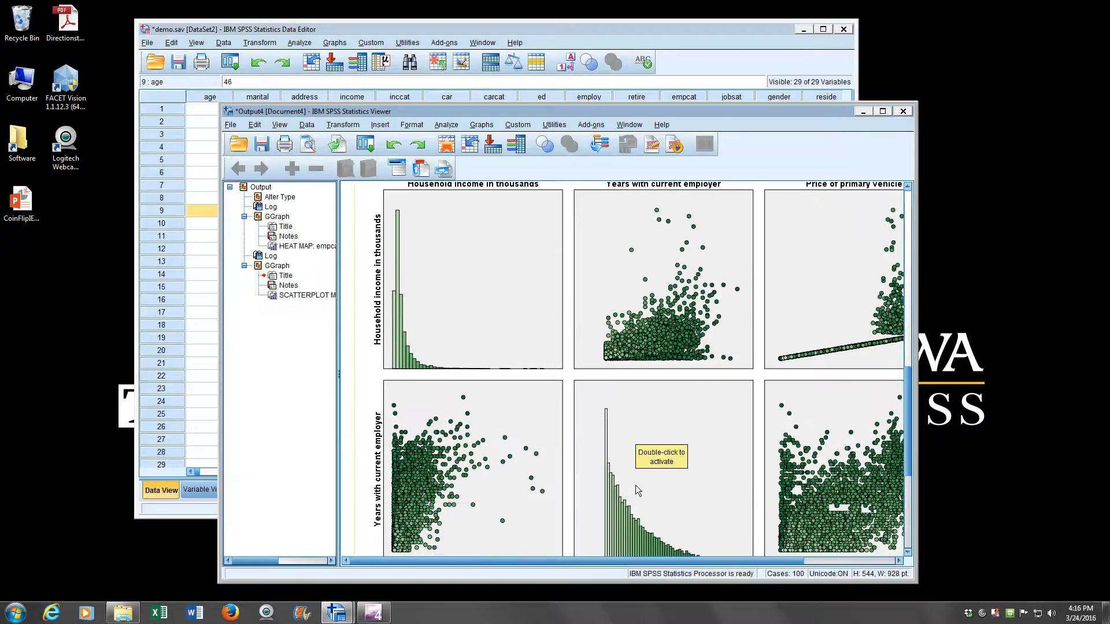
pyautogui.moveTo(718, 112); pyautogui.dragTo(635, 49)
pyautogui.moveTo(836, 527); pyautogui.dragTo(1034, 570)
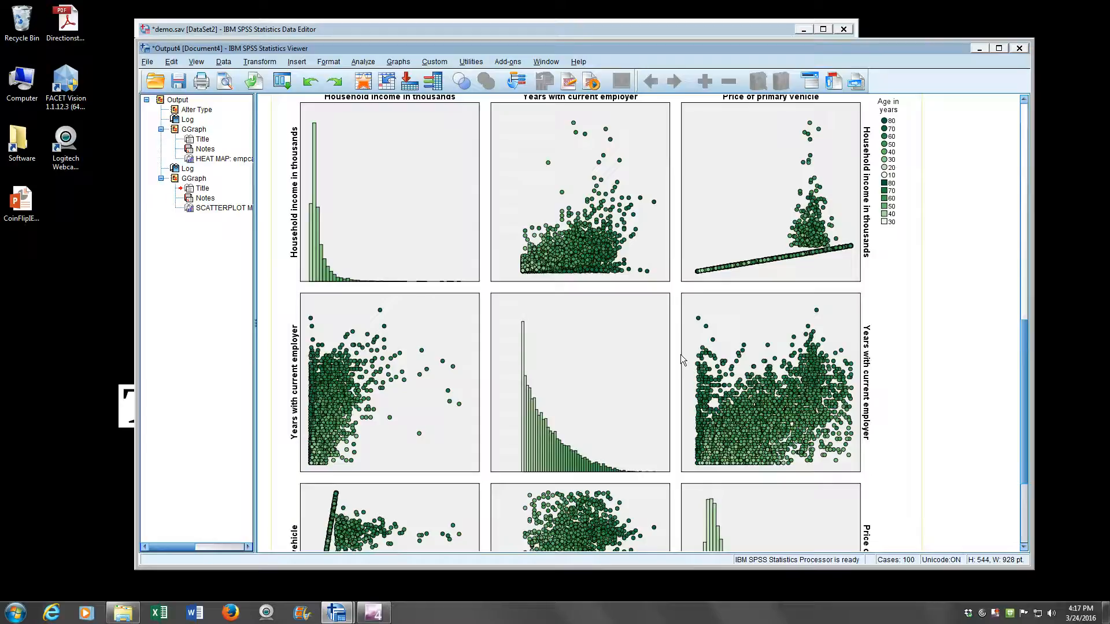
# Examine the income, employment years and vehicle price panels of the scatterplot matrix together with its age color legend
pyautogui.scroll(3, 619, 402)
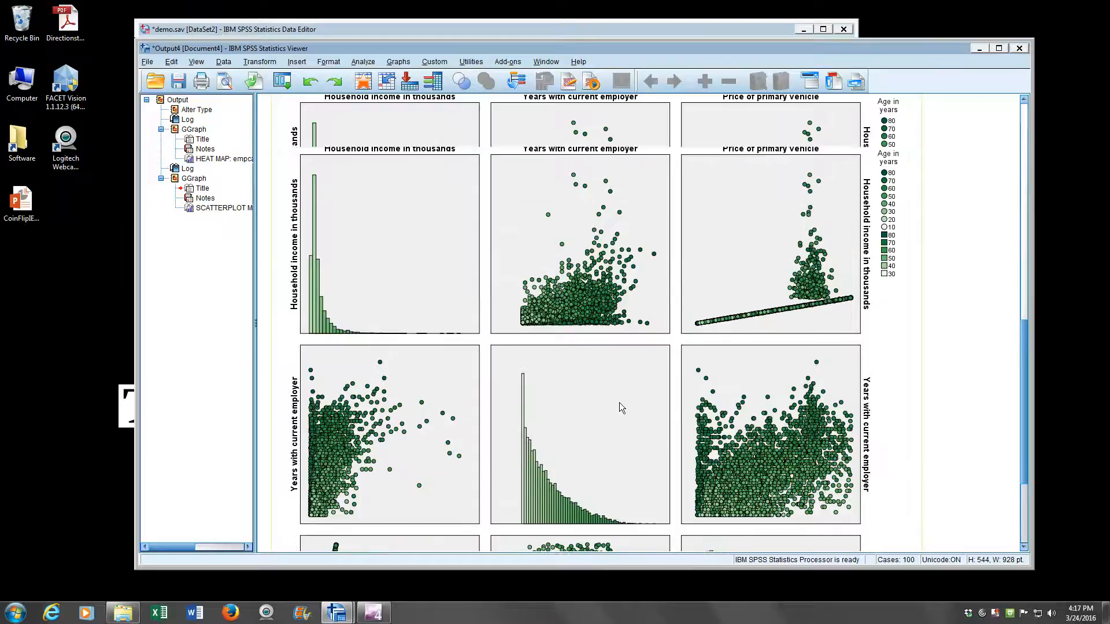
pyautogui.scroll(-5, 619, 402)
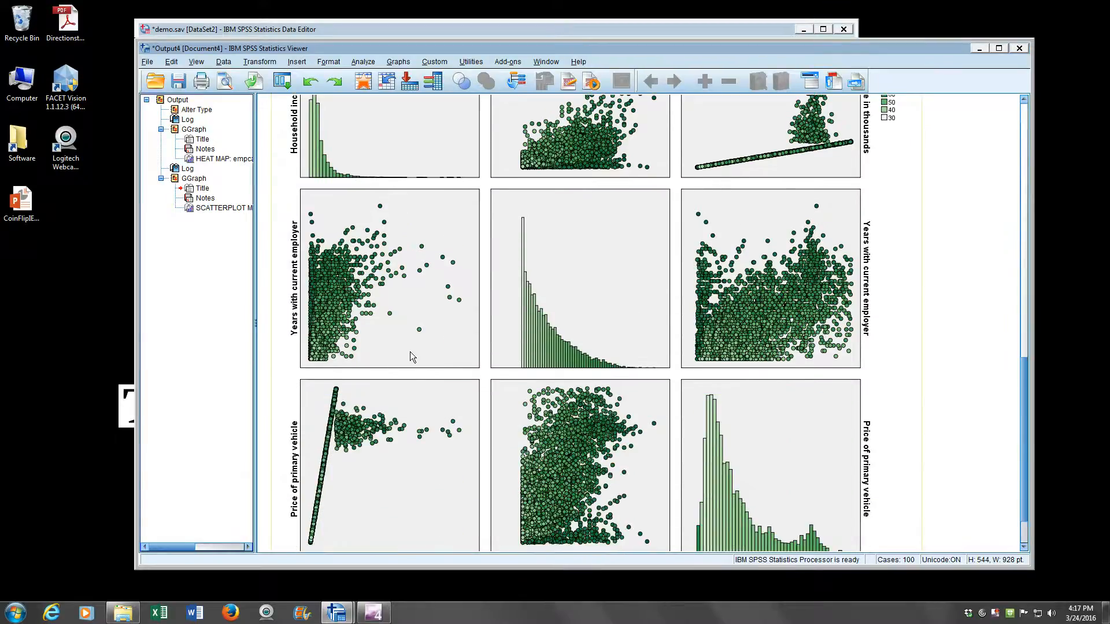
pyautogui.scroll(-2, 408, 354)
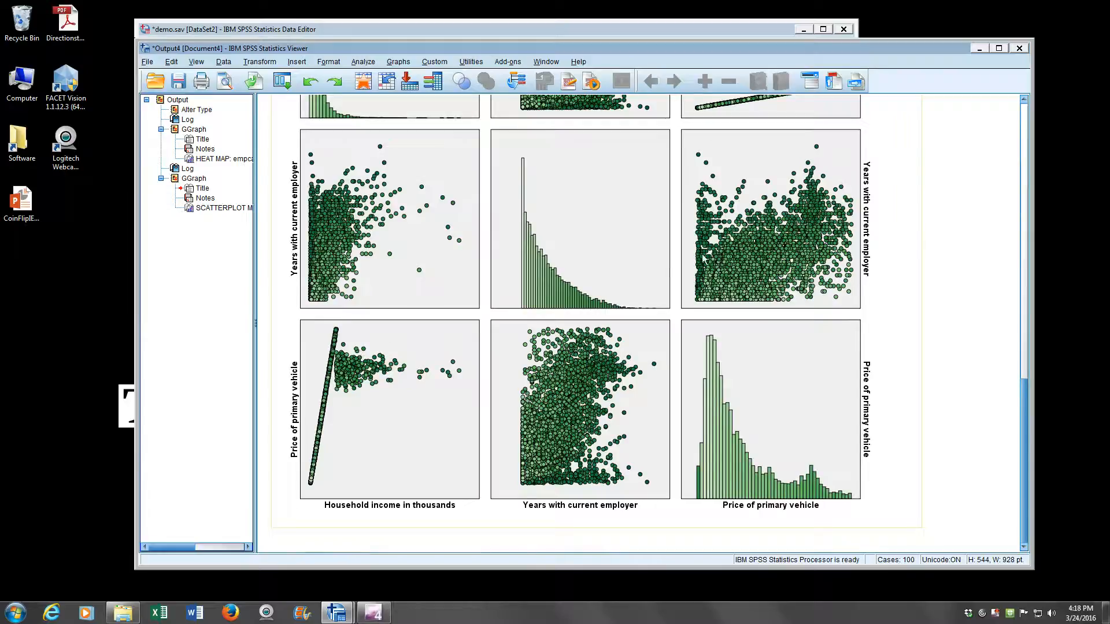
pyautogui.scroll(5, 906, 414)
pyautogui.scroll(3, 867, 393)
pyautogui.scroll(-4, 795, 335)
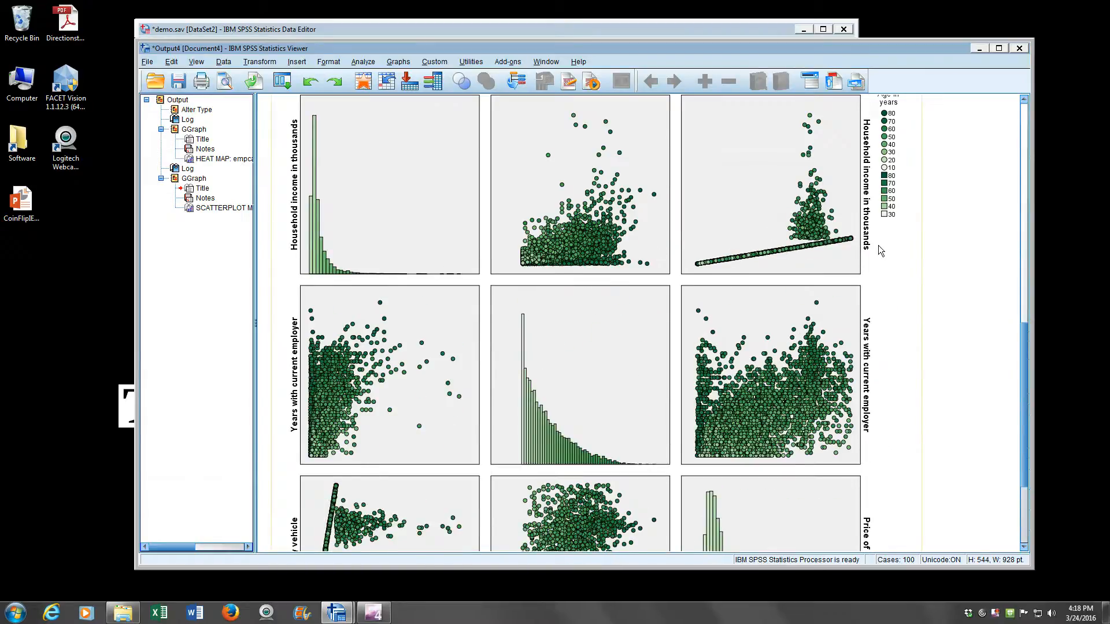
pyautogui.scroll(1, 880, 249)
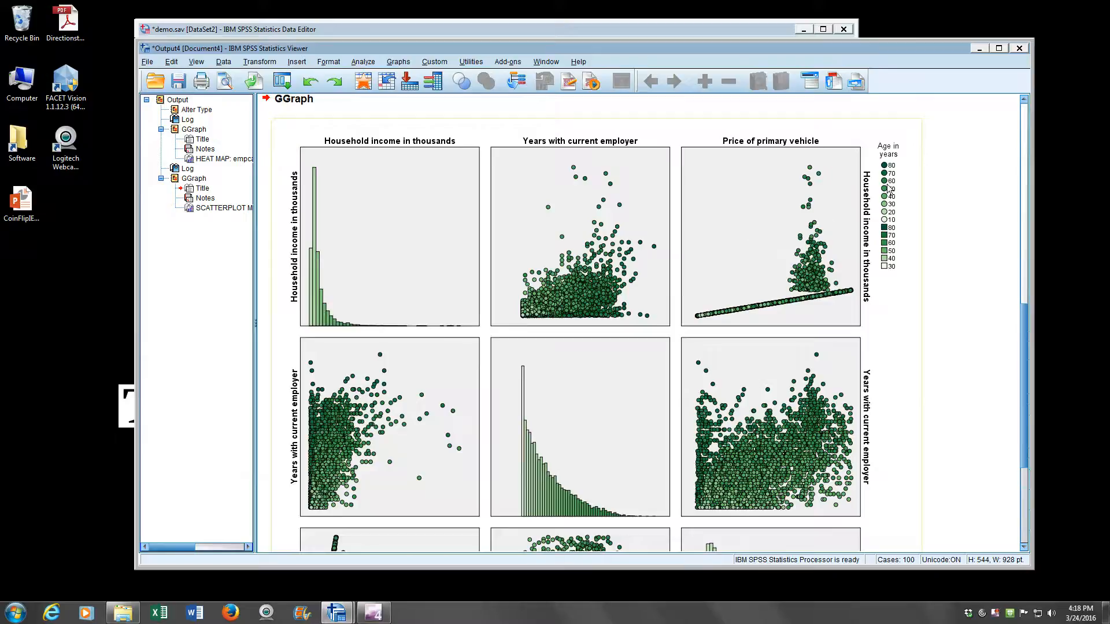
pyautogui.scroll(-3, 783, 263)
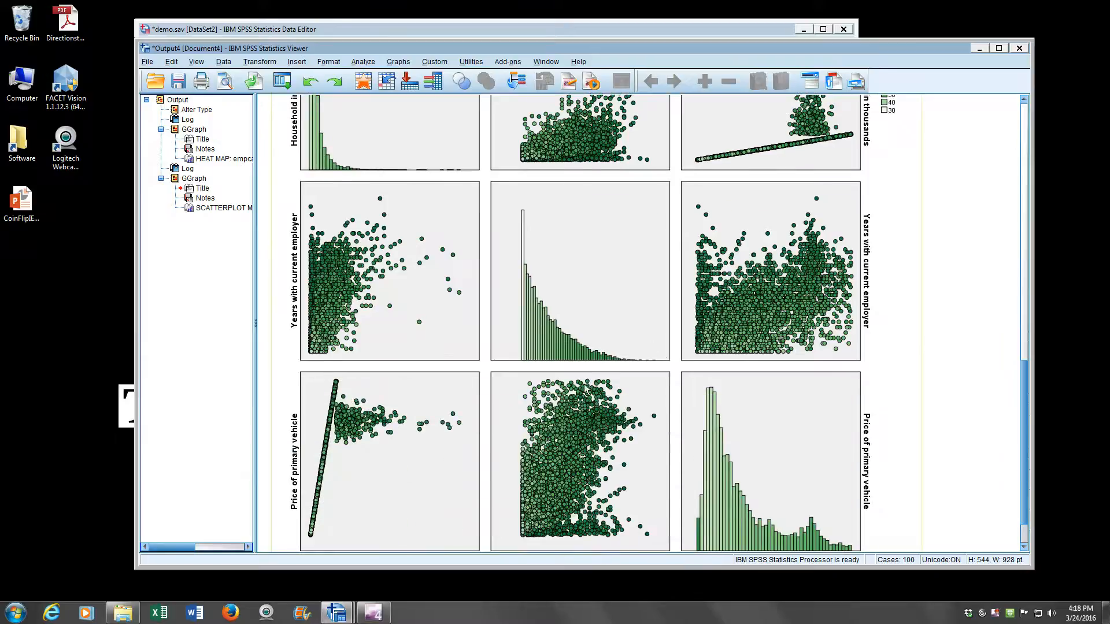
pyautogui.scroll(2, 797, 278)
pyautogui.scroll(1, 818, 270)
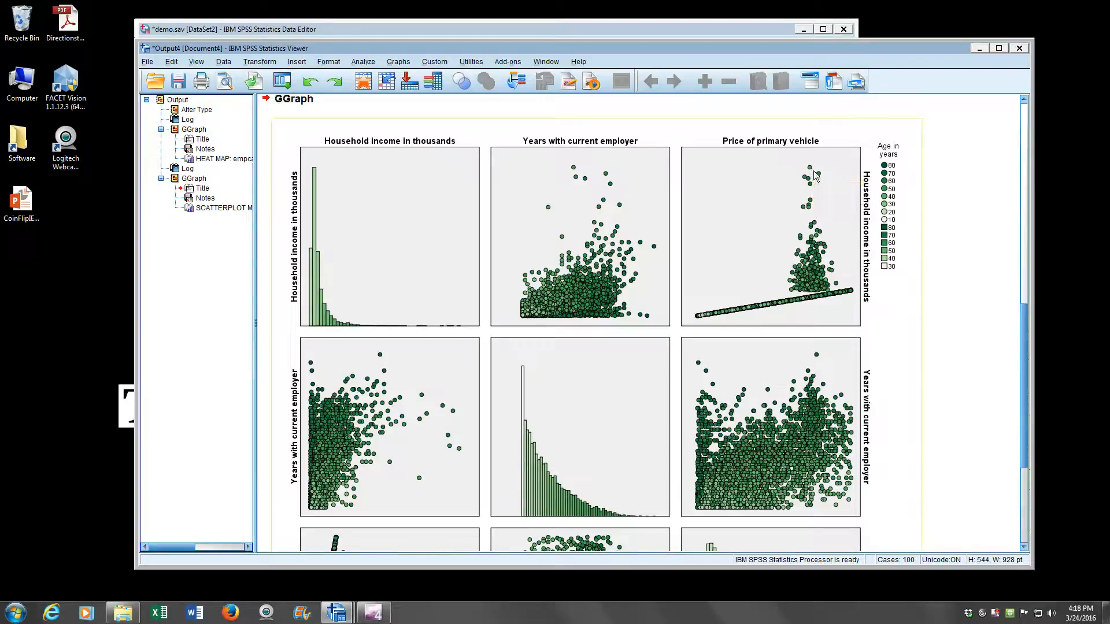
# Return to the demo.sav data, start a new Graphboard Template Chooser chart and set its detailed visualization type to 3-D Area
pyautogui.click(651, 26)
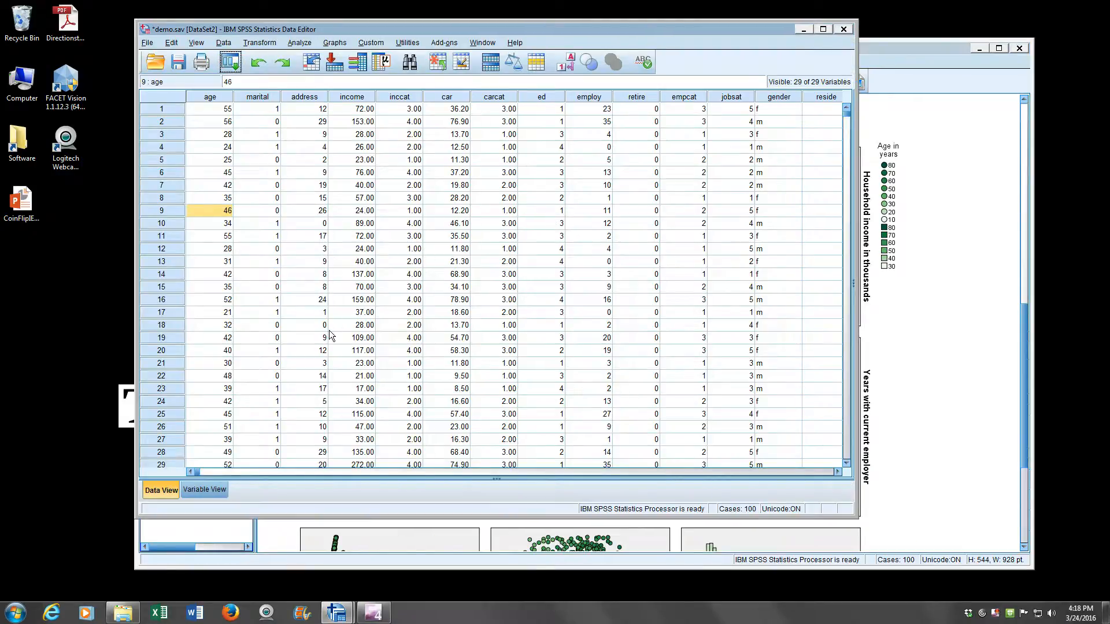
pyautogui.click(341, 45)
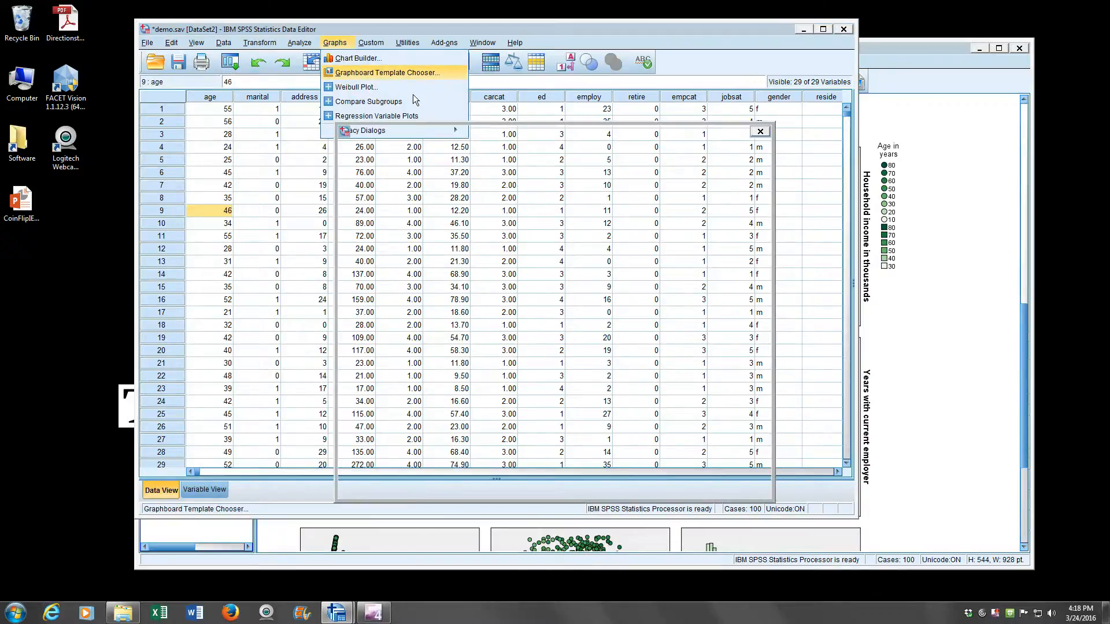
pyautogui.click(357, 74)
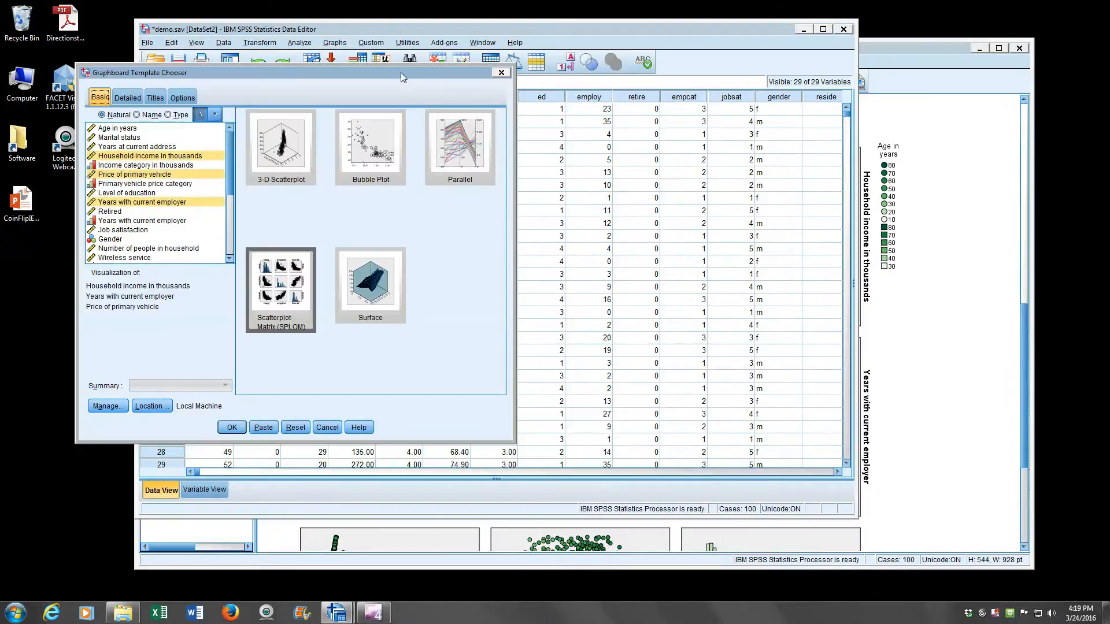
pyautogui.moveTo(400, 71); pyautogui.dragTo(460, 77)
pyautogui.click(186, 103)
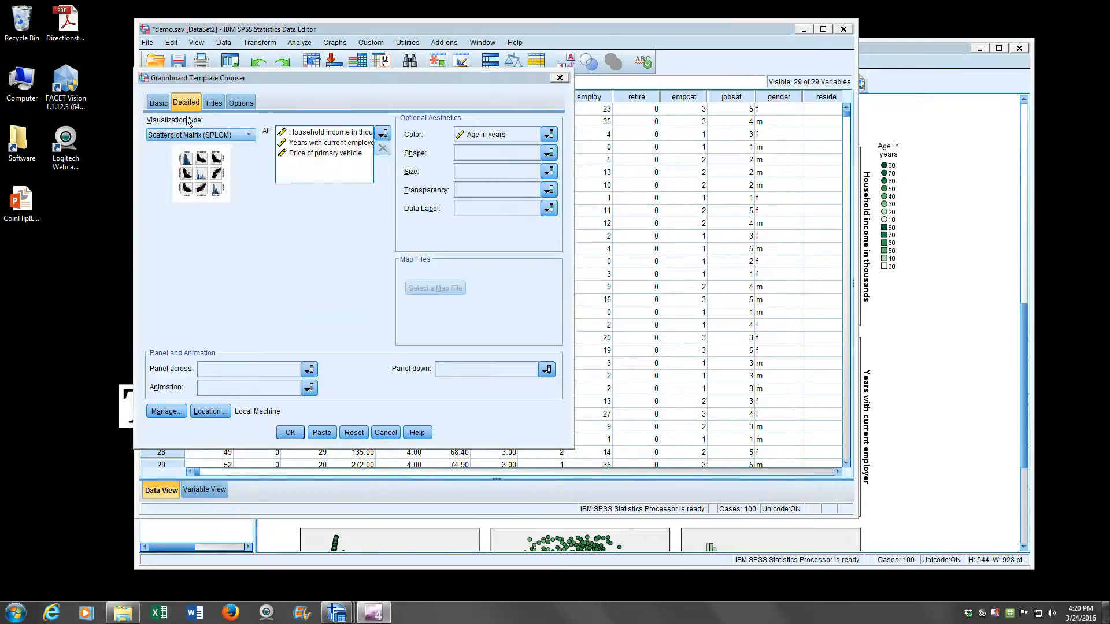
pyautogui.click(203, 137)
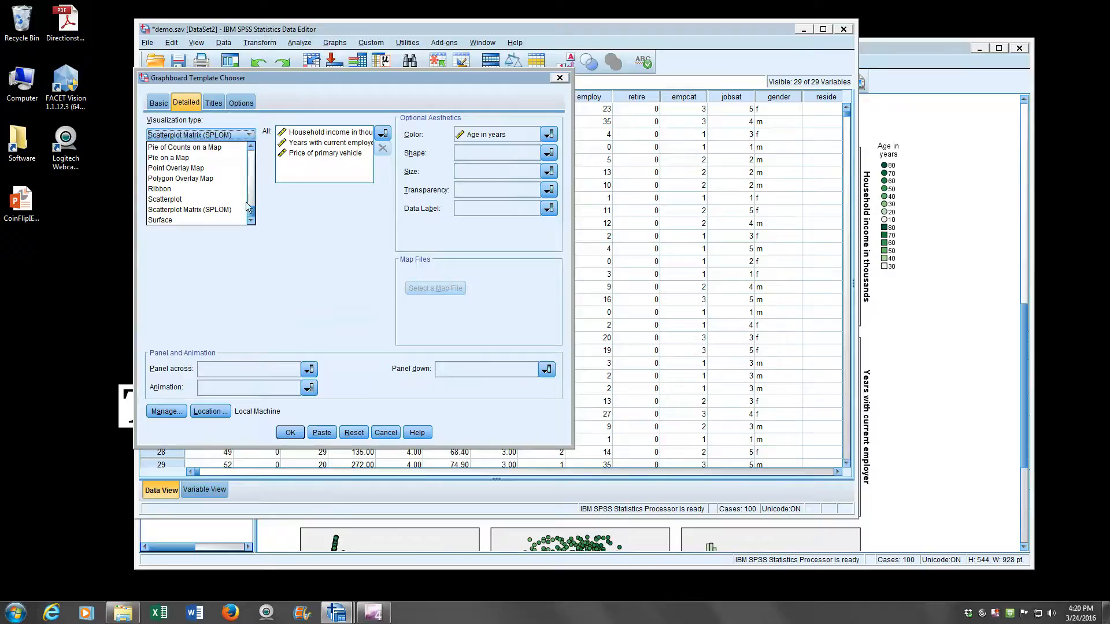
pyautogui.scroll(10, 234, 205)
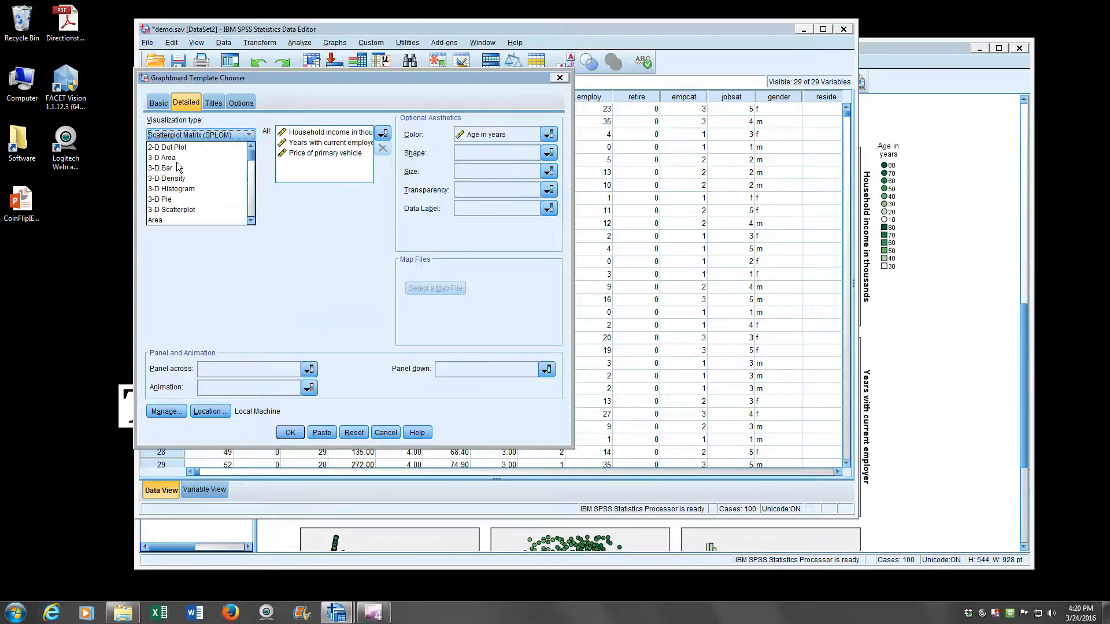
pyautogui.click(173, 158)
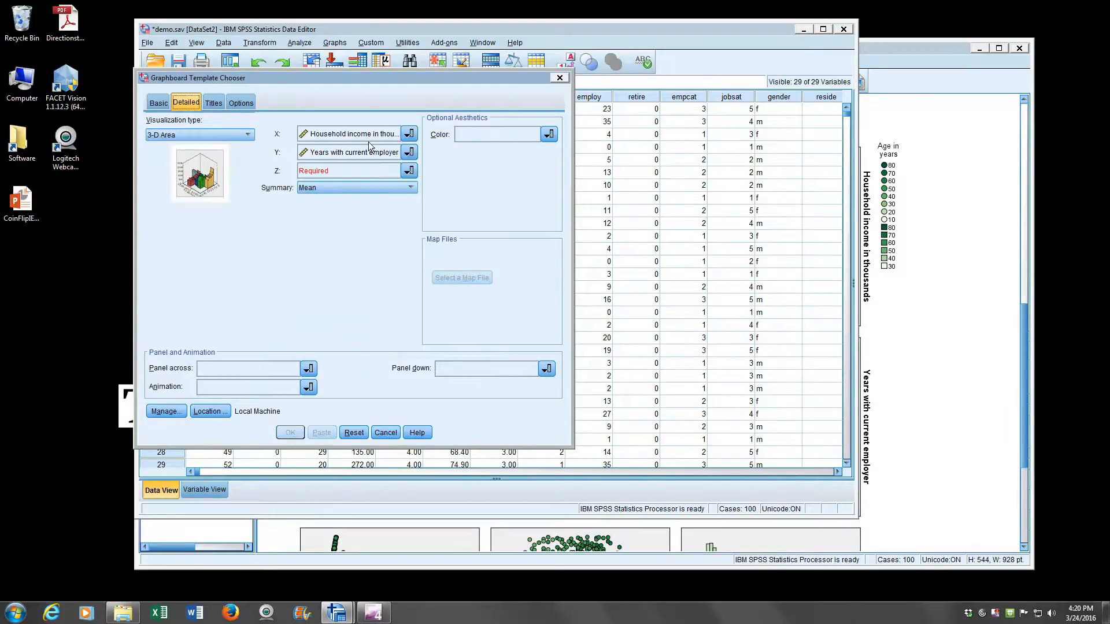
# Assign Job satisfaction to the X axis of the 3-D area chart
pyautogui.click(408, 135)
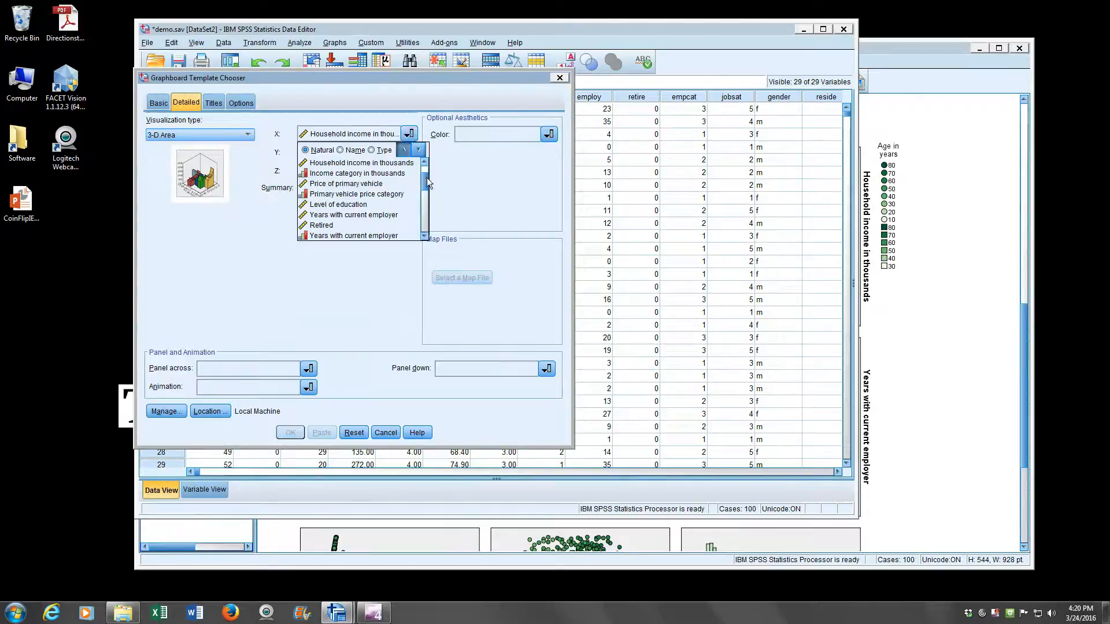
pyautogui.moveTo(426, 178)
pyautogui.mouseDown()
pyautogui.moveTo(428, 169)
pyautogui.moveTo(428, 189)
pyautogui.mouseUp()
pyautogui.click(334, 194)
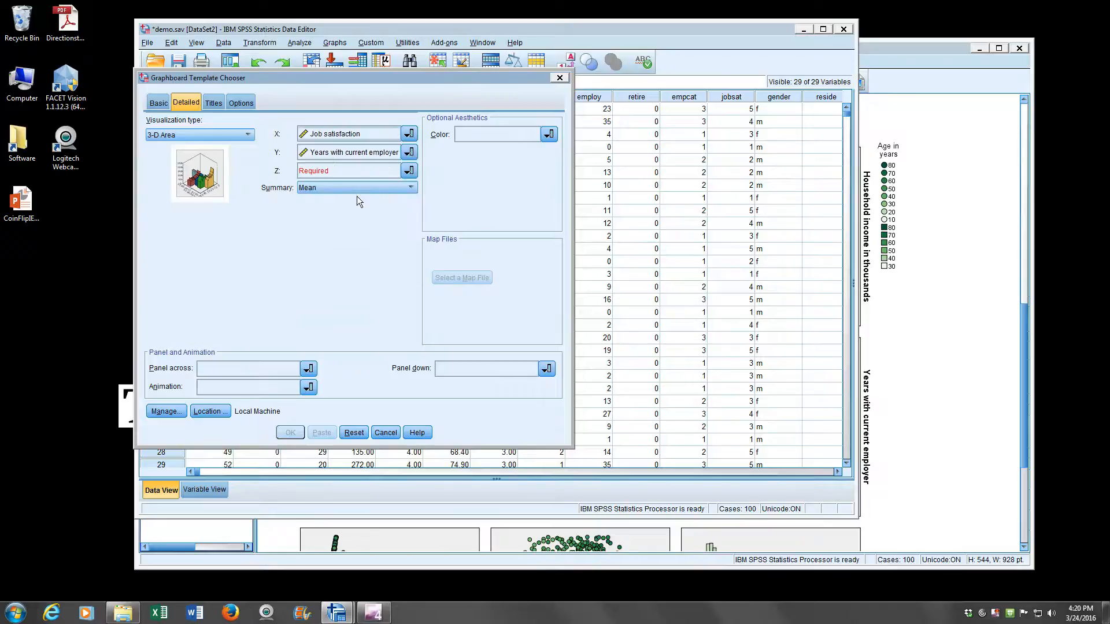
# Assign Years with current employer to the Y axis and Income category in thousands to the Z axis
pyautogui.click(412, 154)
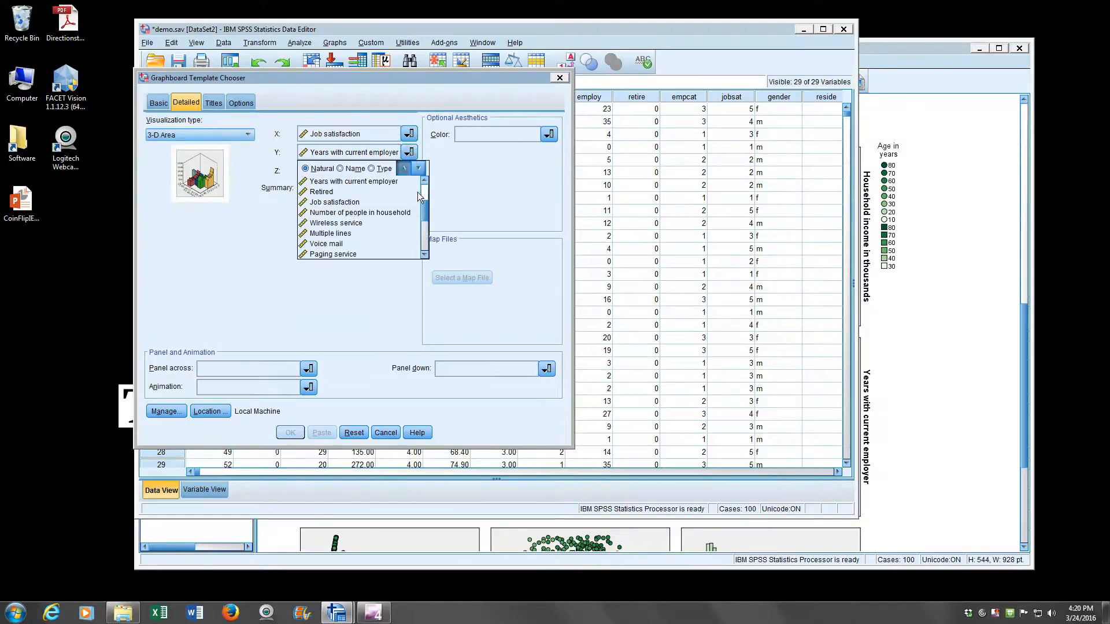
pyautogui.scroll(-2, 422, 219)
pyautogui.scroll(1, 426, 220)
pyautogui.scroll(3, 424, 208)
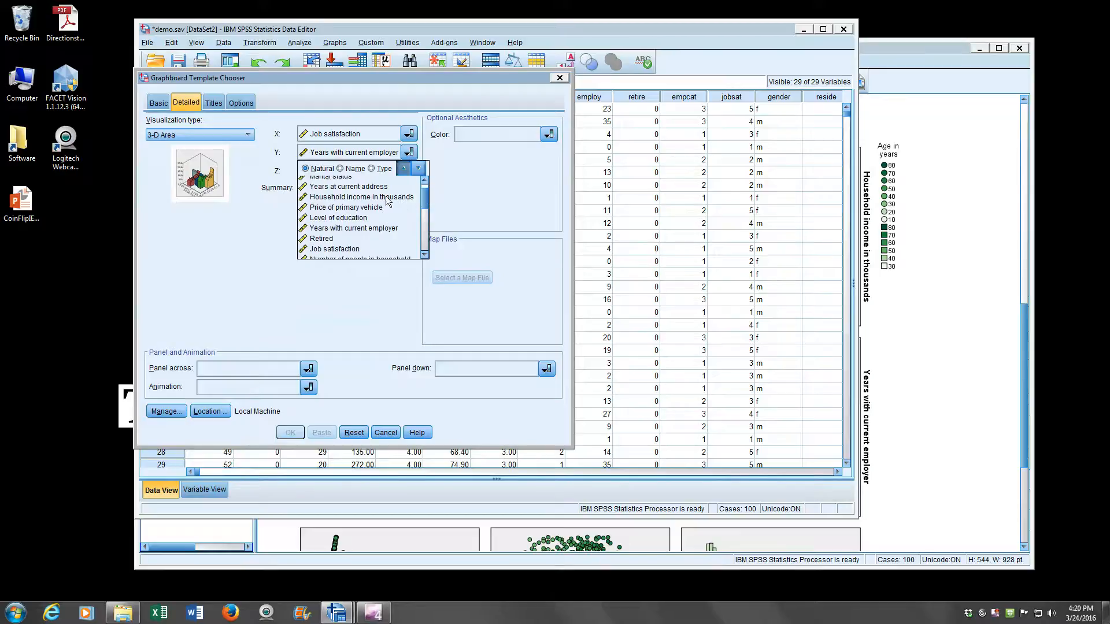
pyautogui.click(391, 229)
pyautogui.click(409, 171)
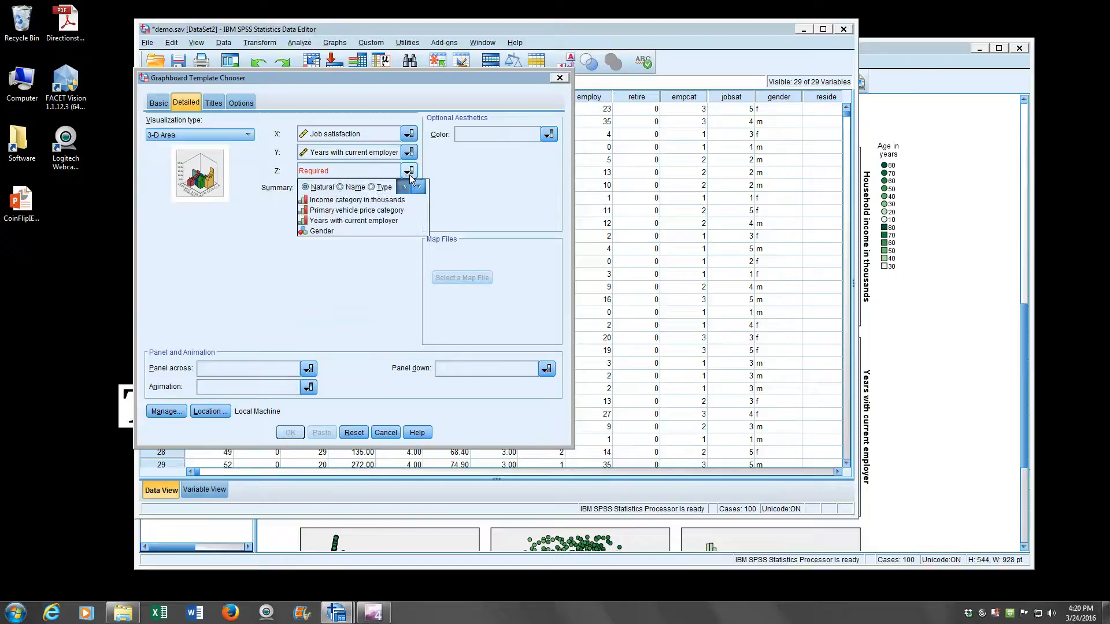
pyautogui.click(389, 199)
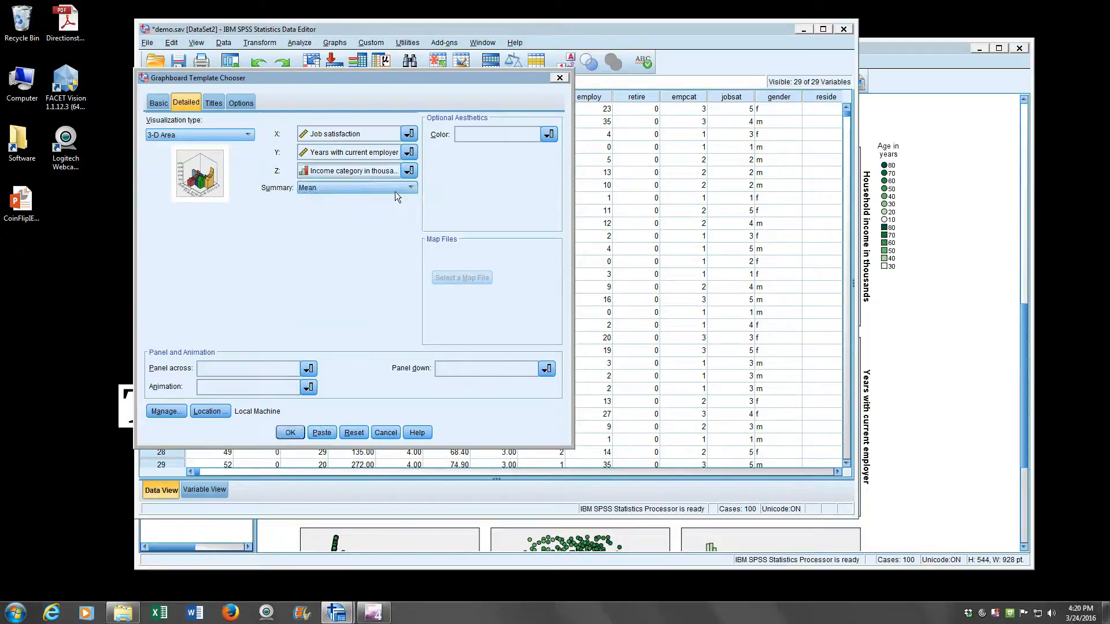
# Generate the 3-D area chart colored by (Count), with Mean as its summary statistic, and bring it into view
pyautogui.click(548, 134)
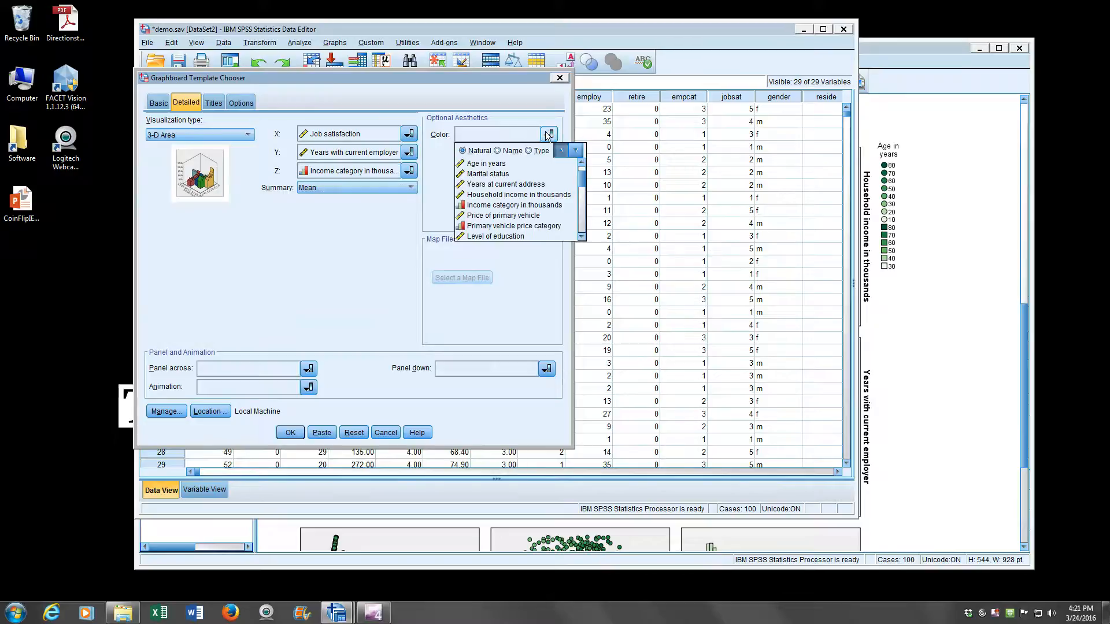
pyautogui.scroll(1, 543, 192)
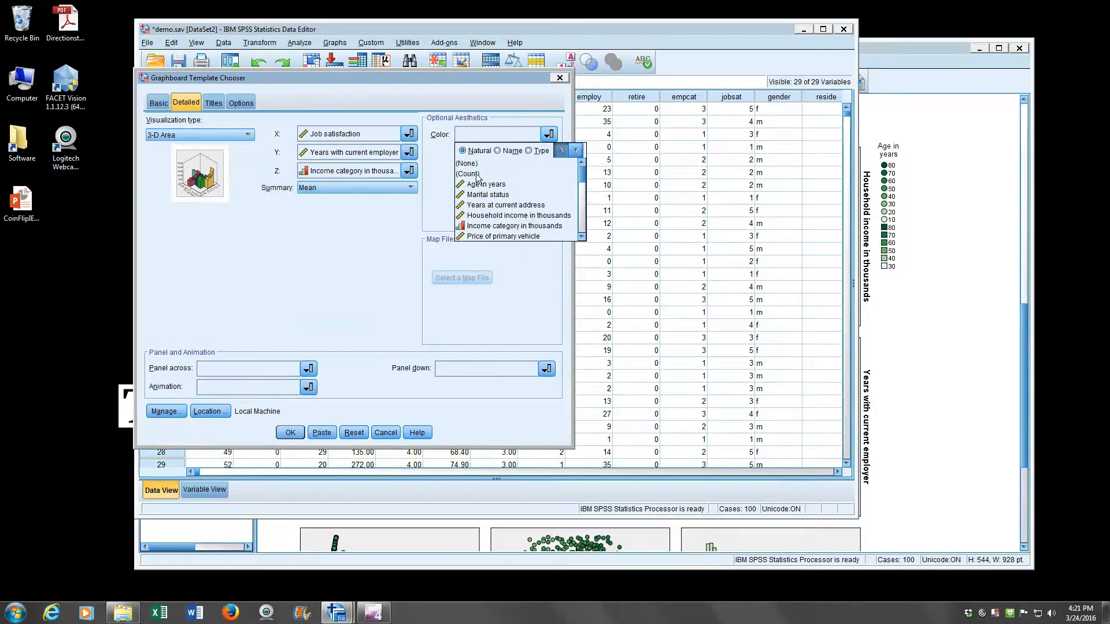
pyautogui.click(469, 174)
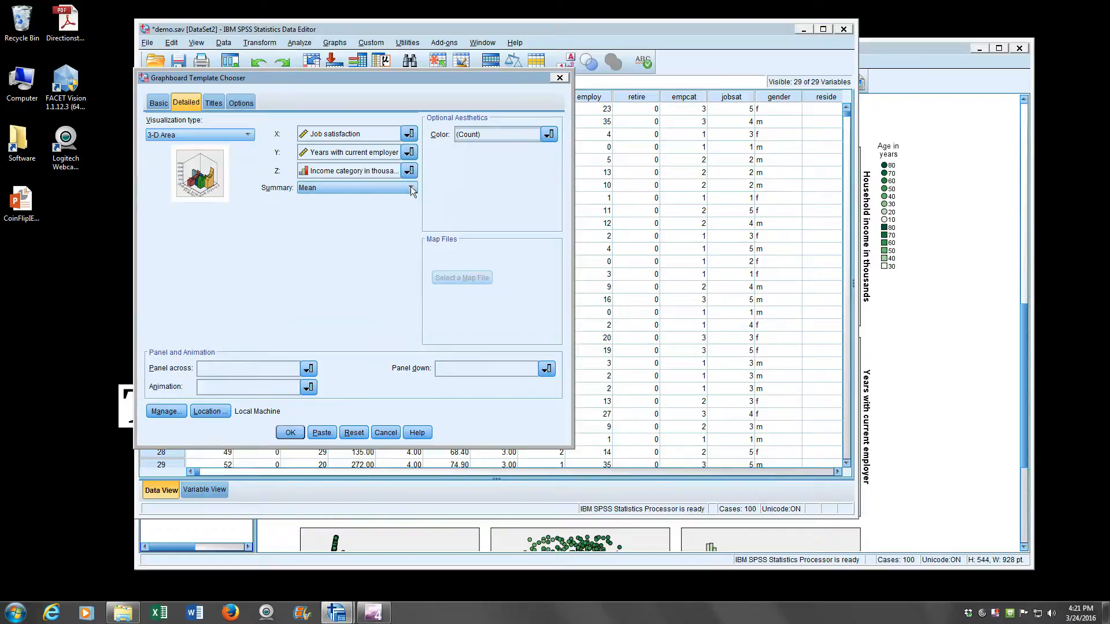
pyautogui.click(377, 187)
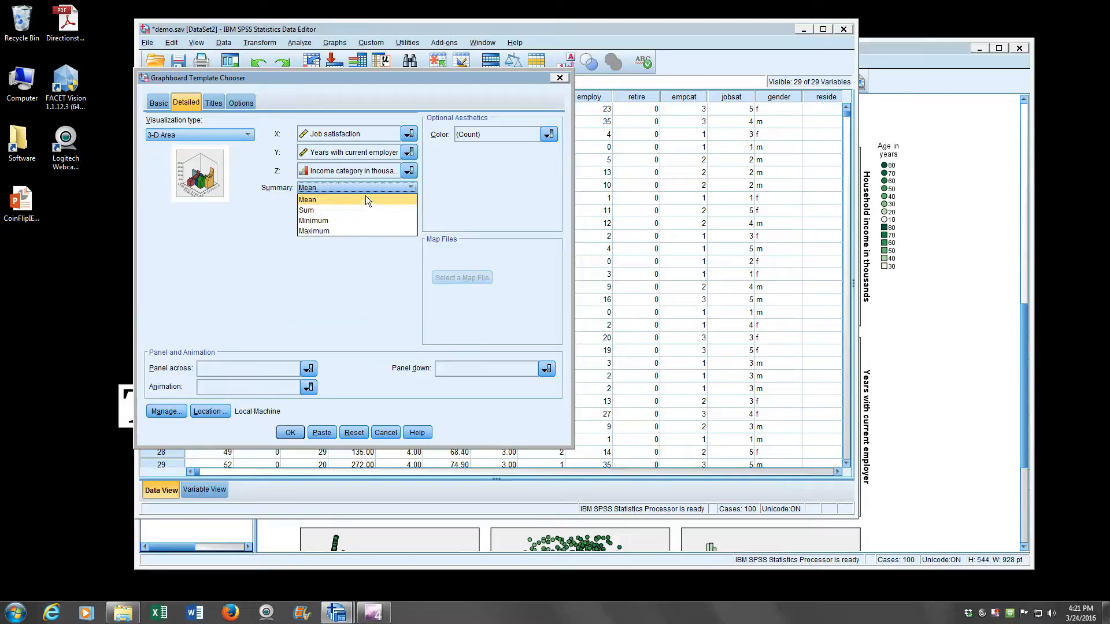
pyautogui.click(364, 186)
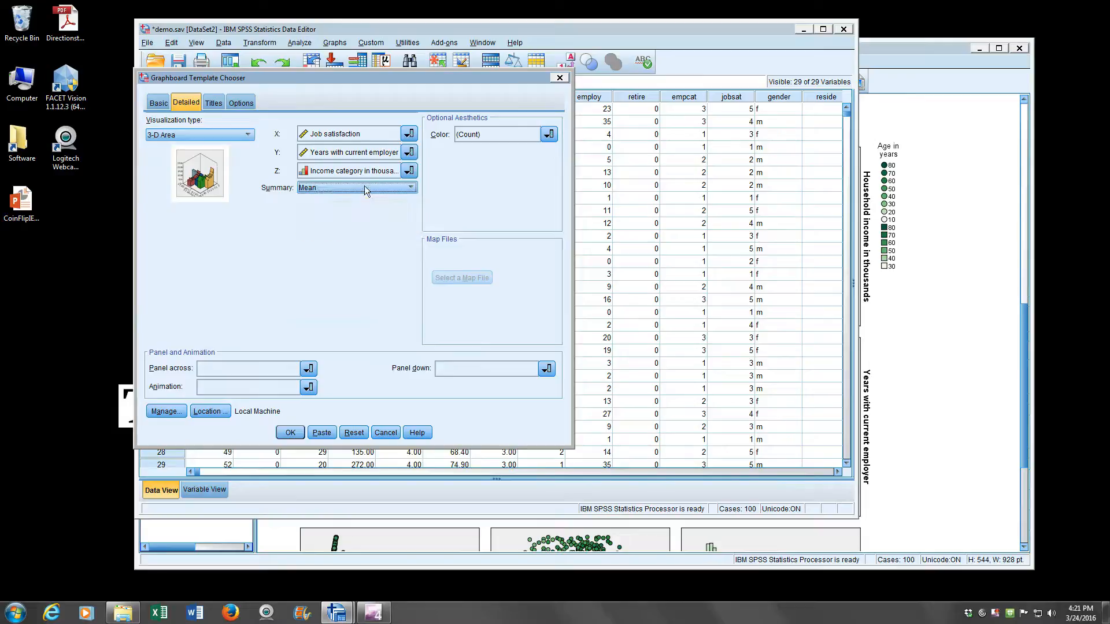
pyautogui.click(290, 433)
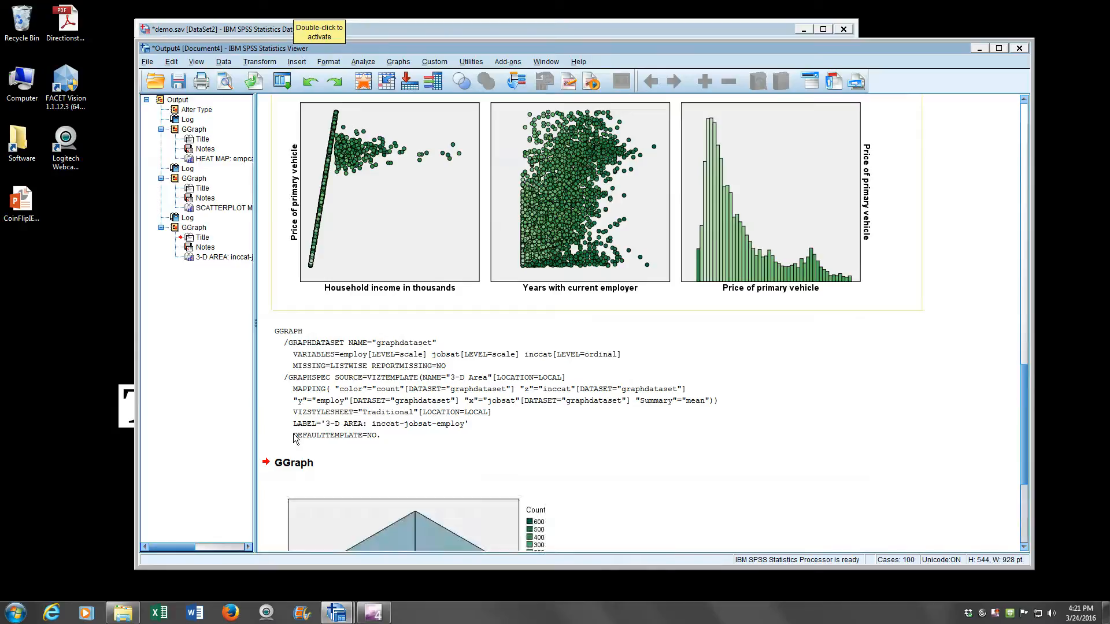
pyautogui.scroll(-5, 434, 418)
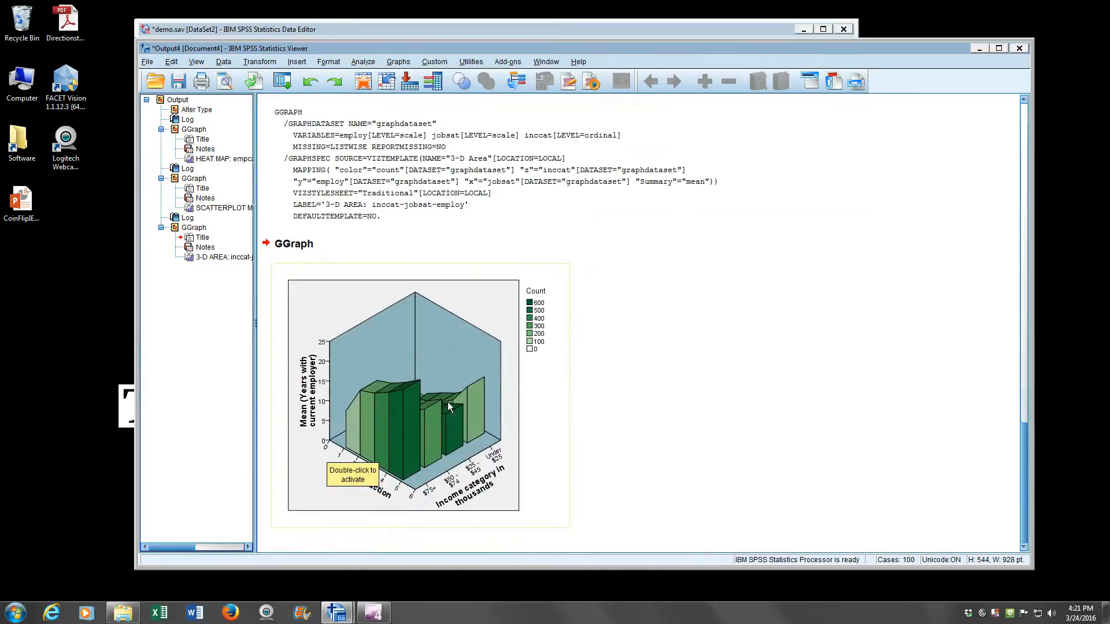